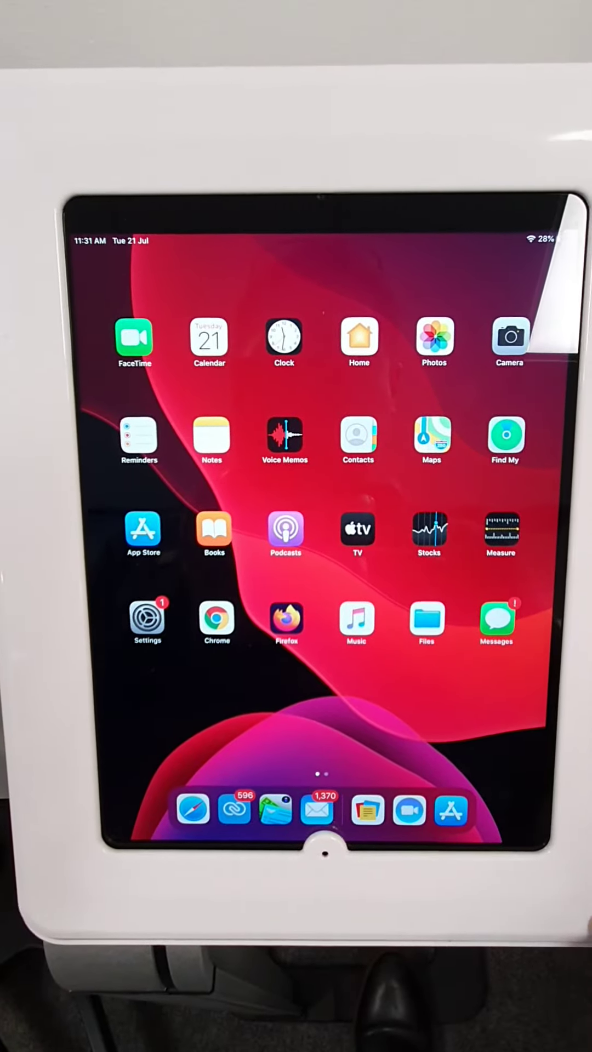
- Swipe to the second Home Screen page where the Notebook app sits
{"action": "left_click_drag", "start_coordinate": [493, 699], "coordinate": [165, 699]}
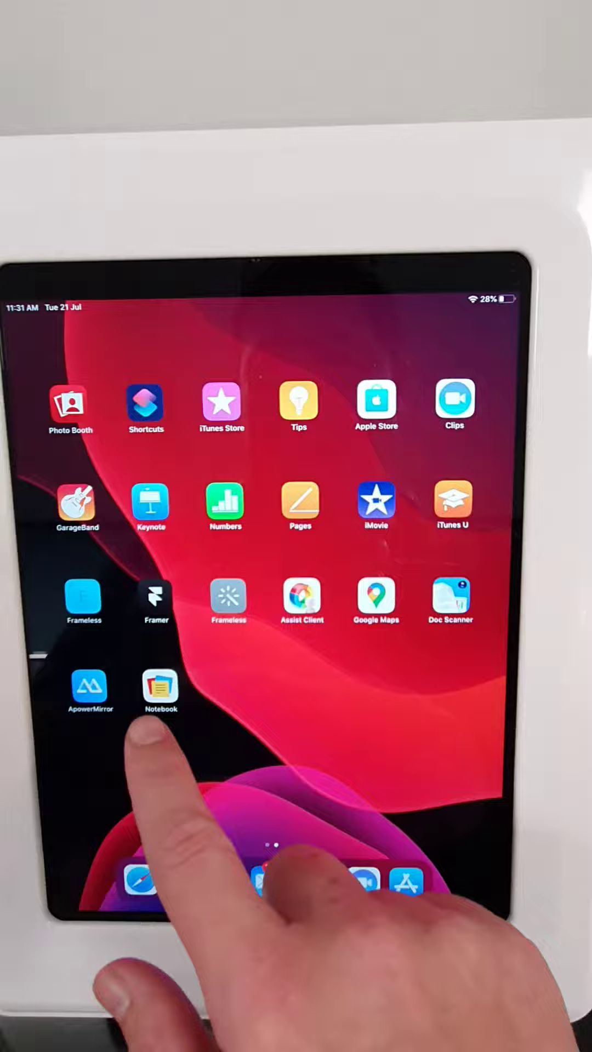
- Launch Zoho Notebook from the Home Screen to reach its Notebooks overview
{"action": "left_click", "coordinate": [160, 686]}
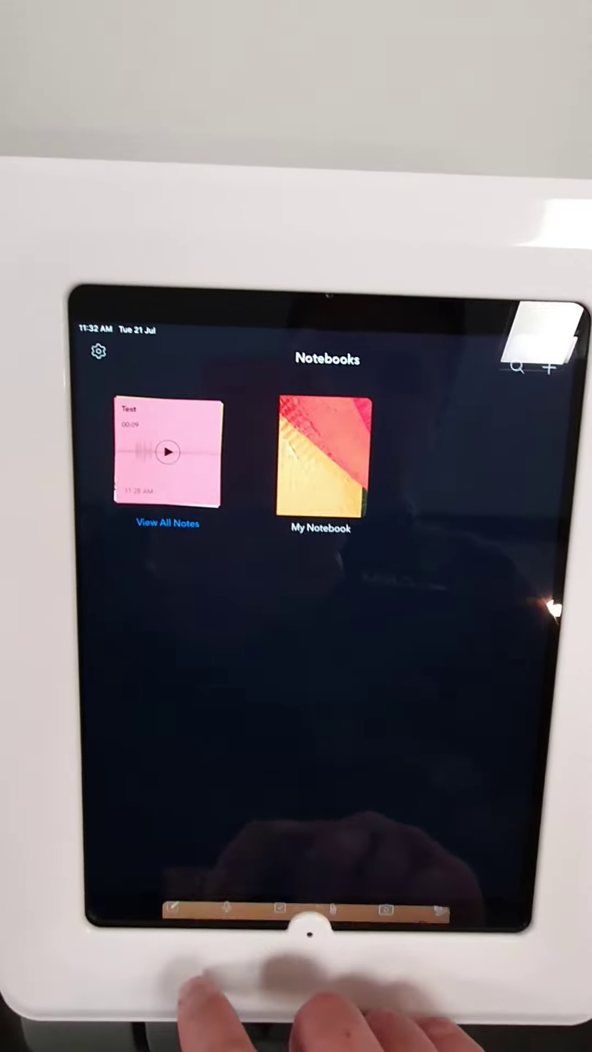
- Begin a new audio note recording from the bottom toolbar's microphone
{"action": "left_click", "coordinate": [227, 903]}
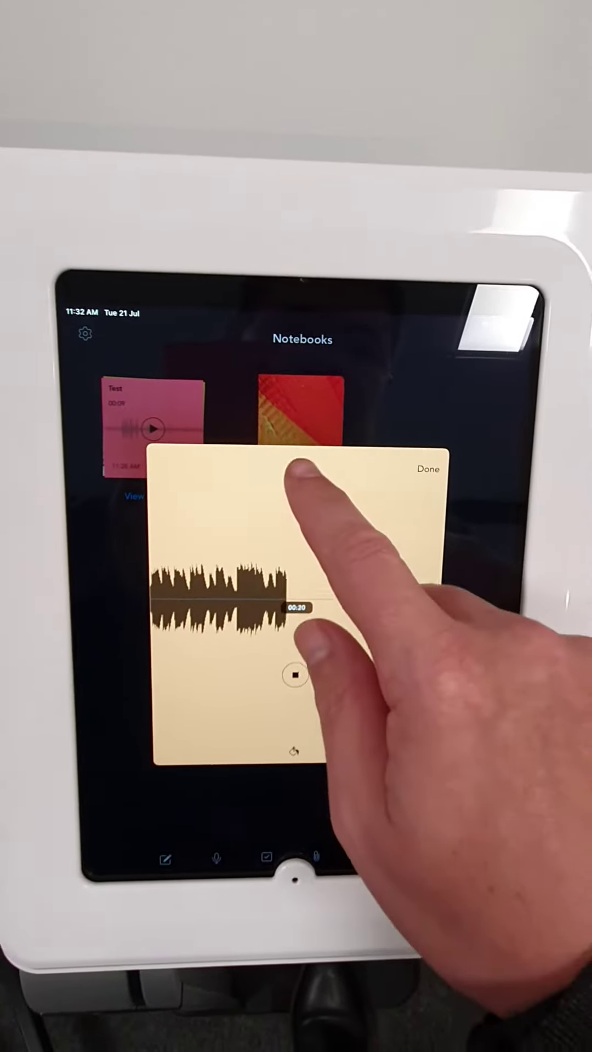
- Title the recording Test2, stop it at 30 seconds and save it to My Notebook
{"action": "left_click", "coordinate": [311, 467]}
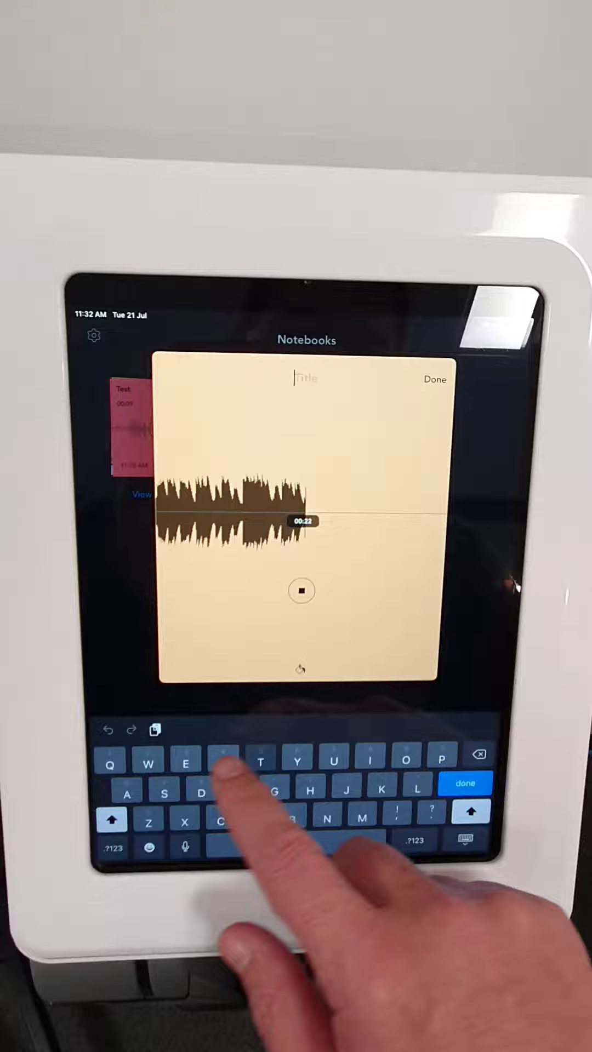
{"action": "type", "text": "Test"}
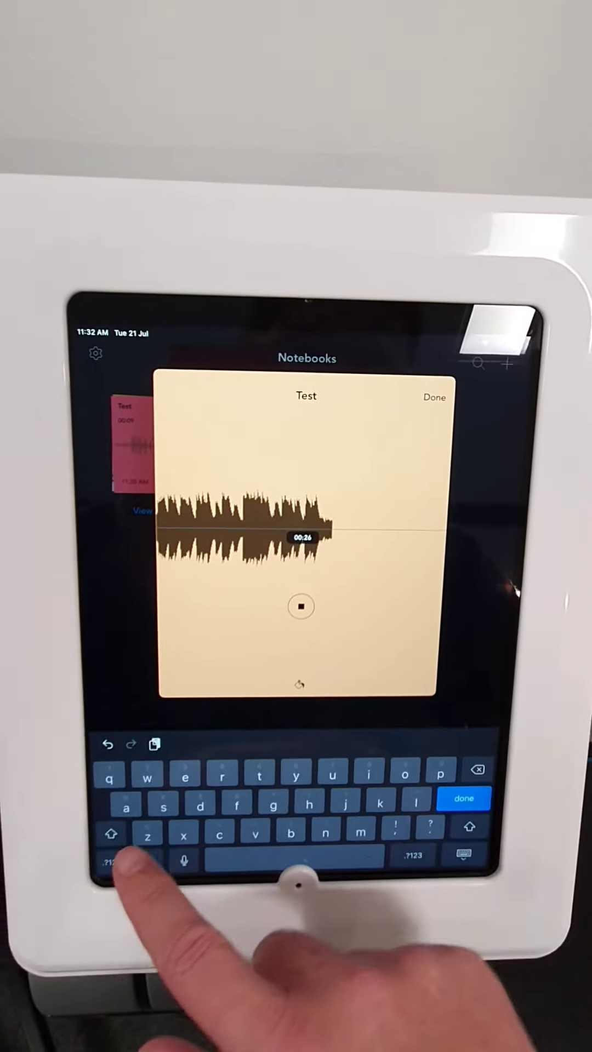
{"action": "left_click", "coordinate": [106, 860]}
{"action": "type", "text": "2"}
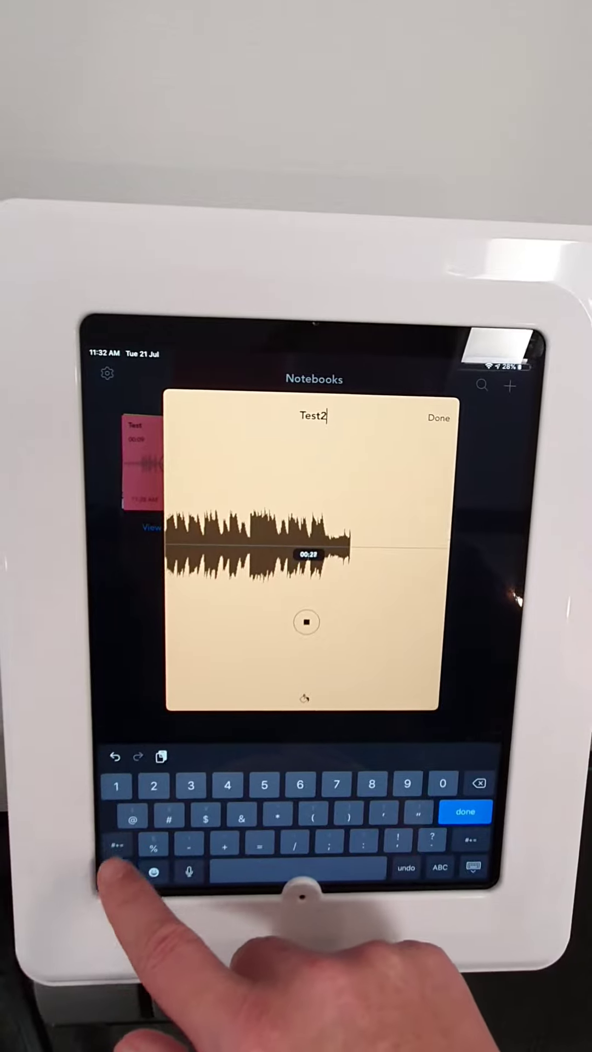
{"action": "left_click", "coordinate": [119, 873]}
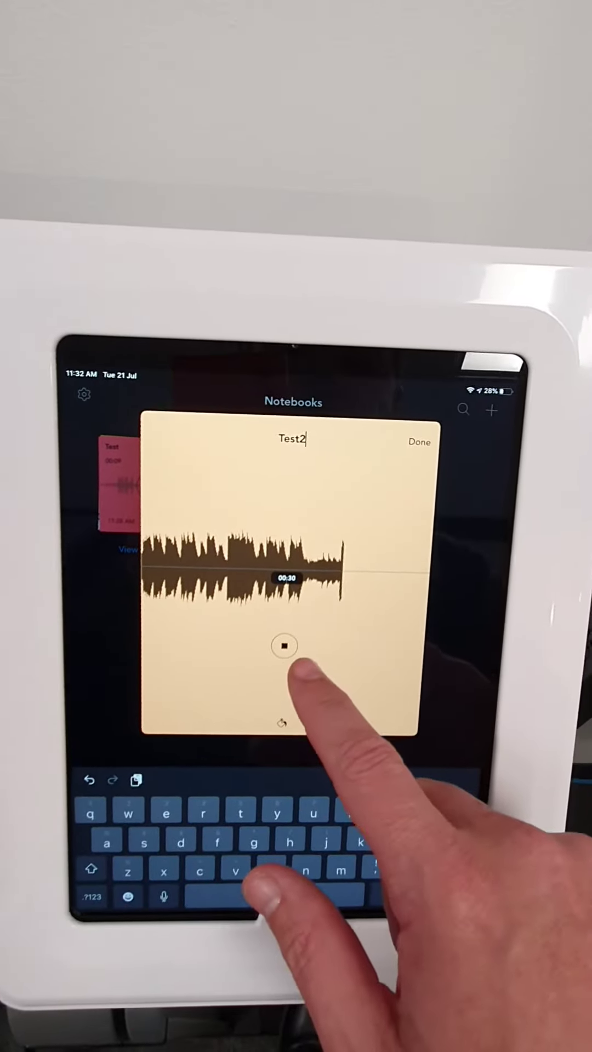
{"action": "left_click", "coordinate": [280, 640]}
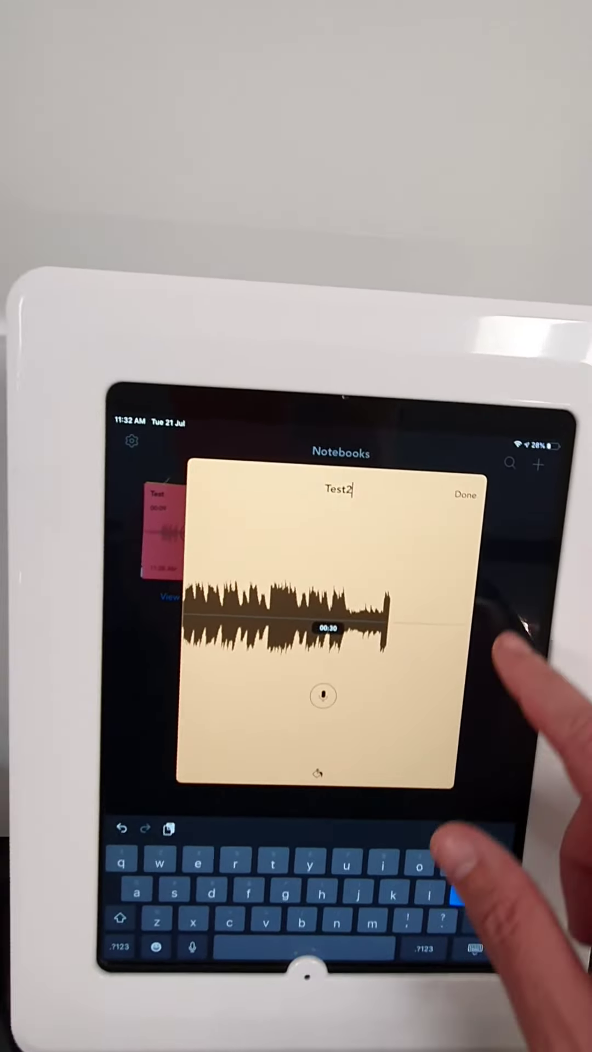
{"action": "left_click", "coordinate": [431, 476]}
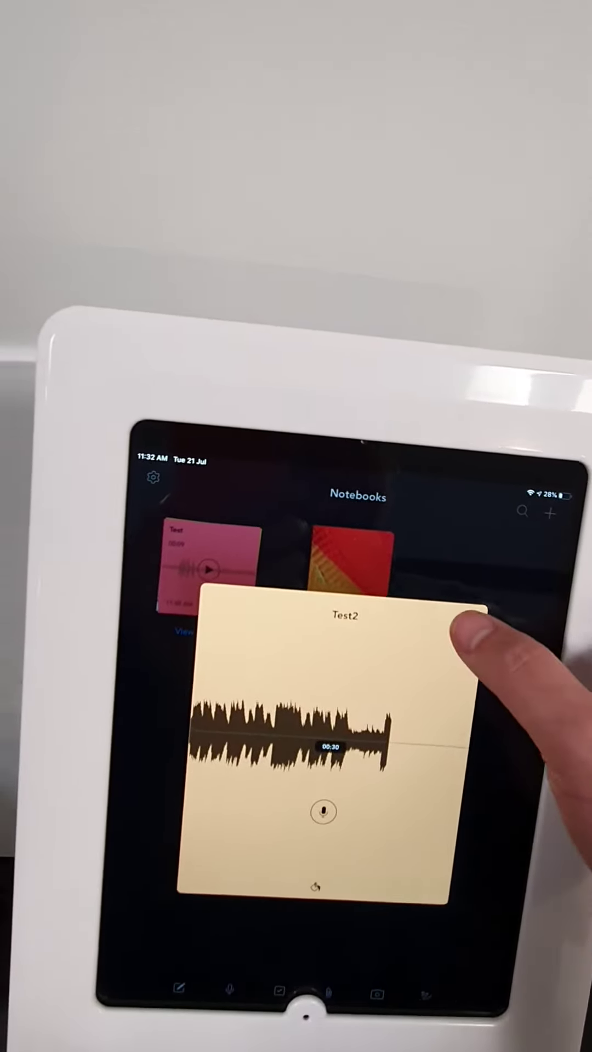
{"action": "left_click", "coordinate": [454, 611]}
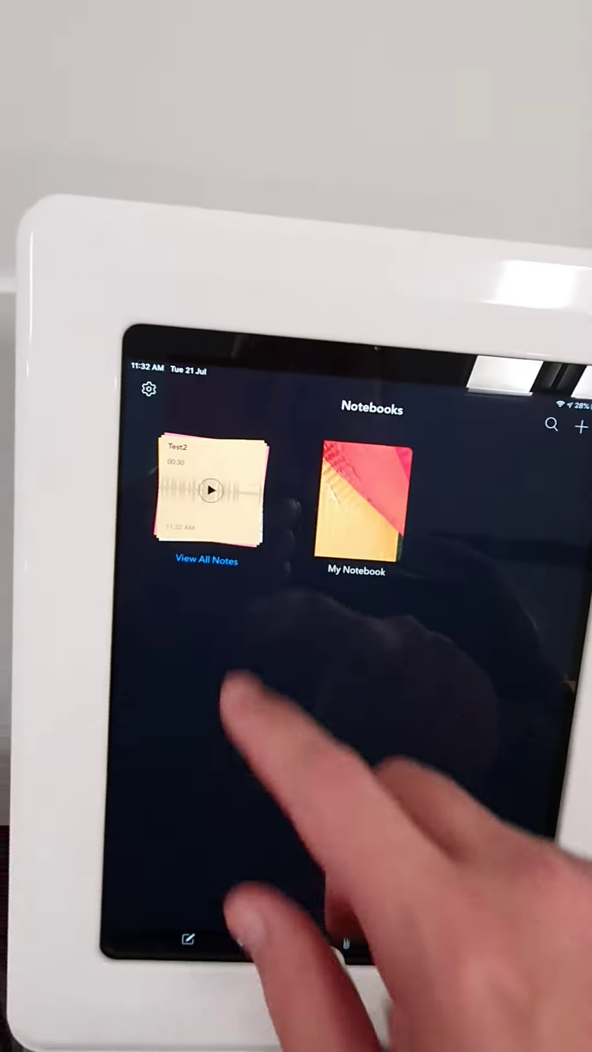
- Reopen the saved Test2 audio note from the Notebooks screen
{"action": "left_click", "coordinate": [211, 491]}
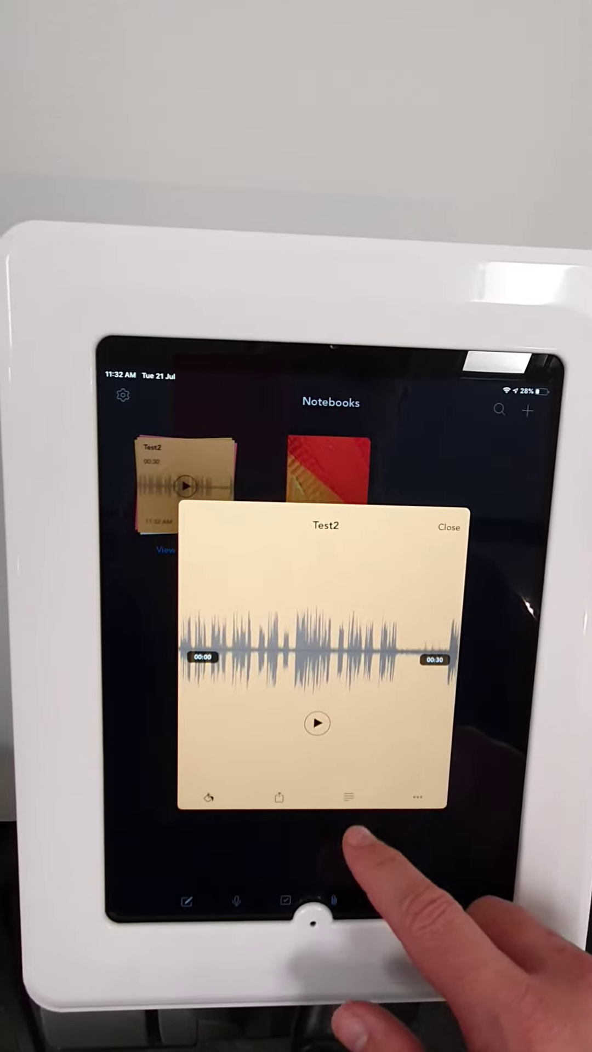
- Display the transcript of the Test2 recording's spoken text
{"action": "left_click", "coordinate": [350, 799]}
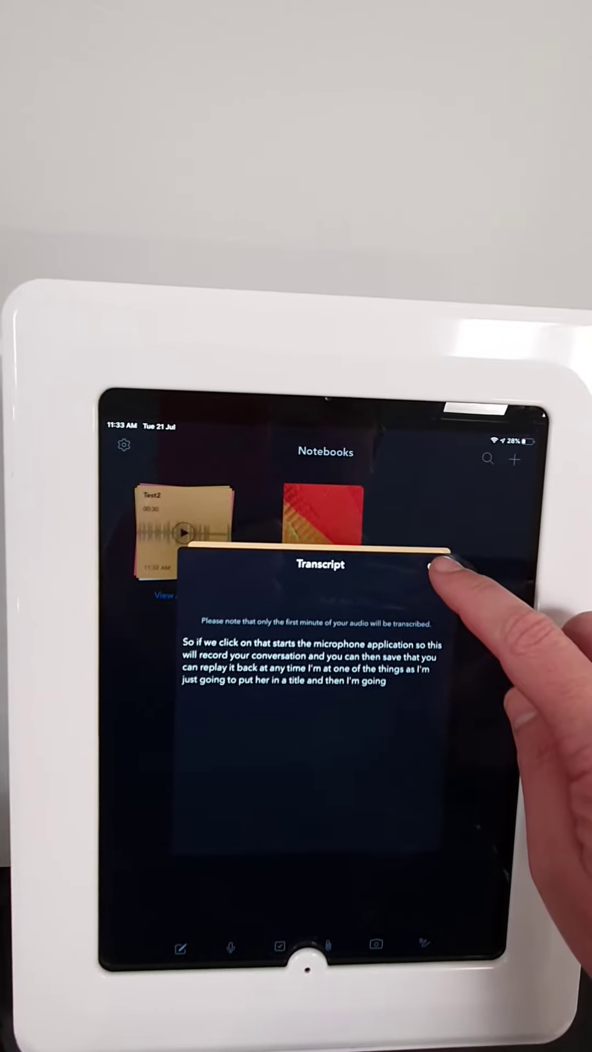
- Close the transcript so the Test2 recording plays back in the audio player
{"action": "left_click", "coordinate": [444, 566]}
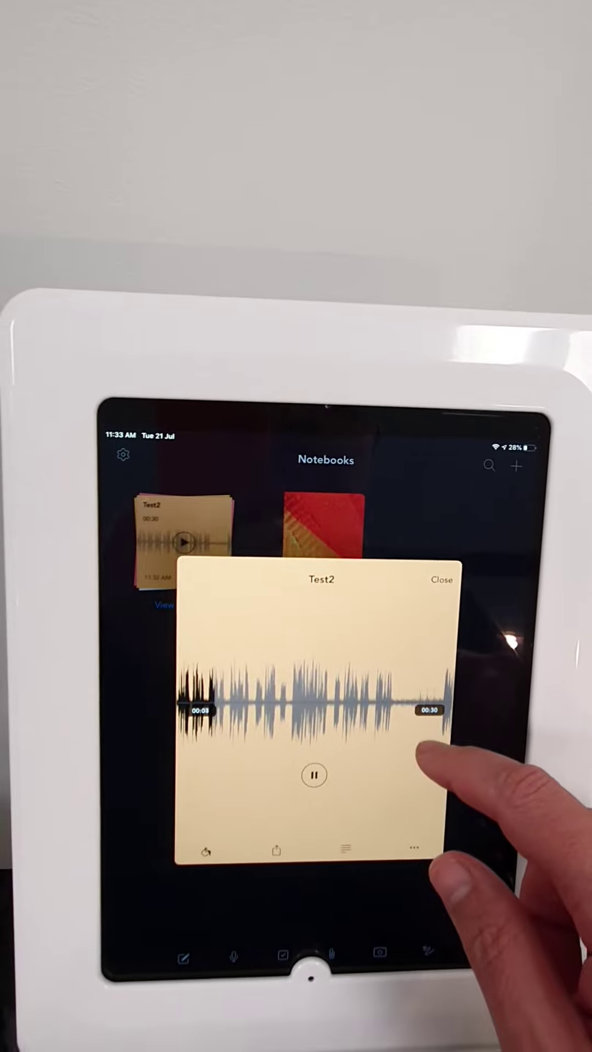
- Close the Test2 audio player, returning to the Notebooks overview with the Test2 card
{"action": "left_click", "coordinate": [444, 576]}
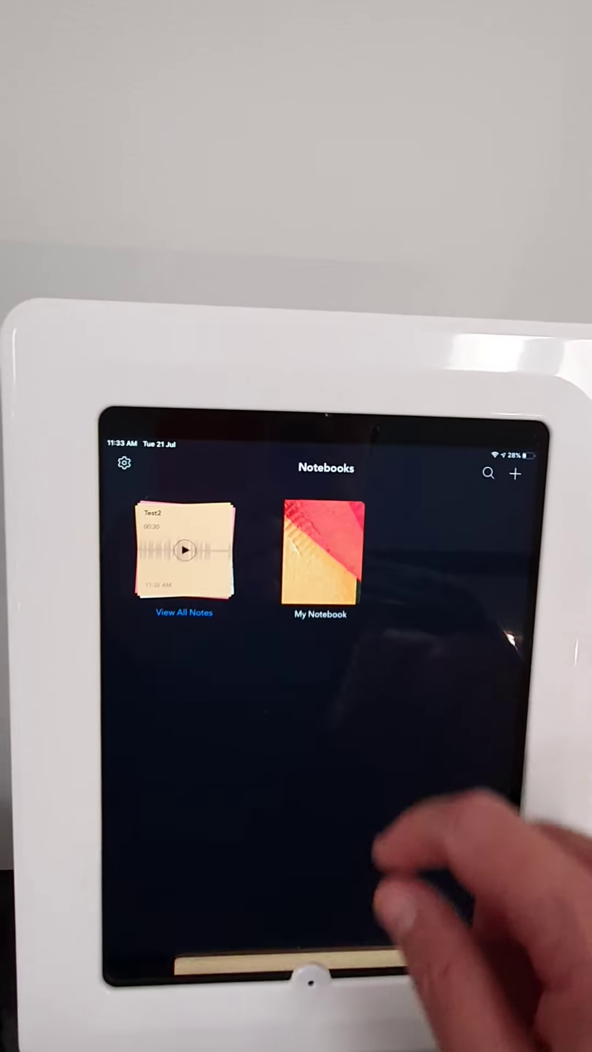